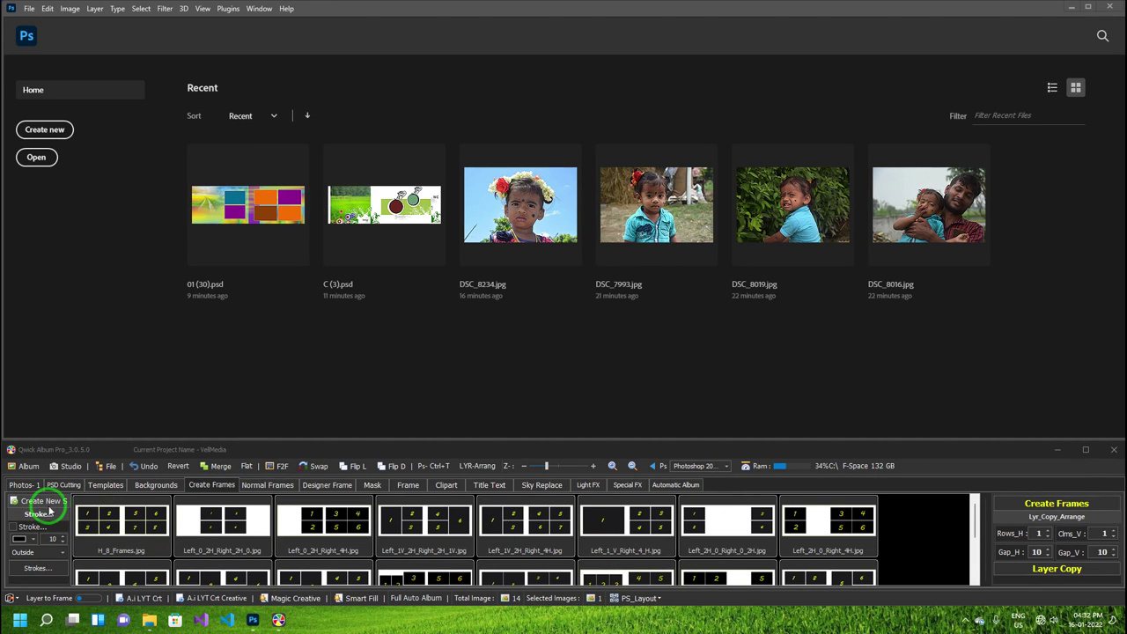
# - Start a new blank 12 x 36 album sheet with guides from Quick Album Pro
pyautogui.click(44, 501)
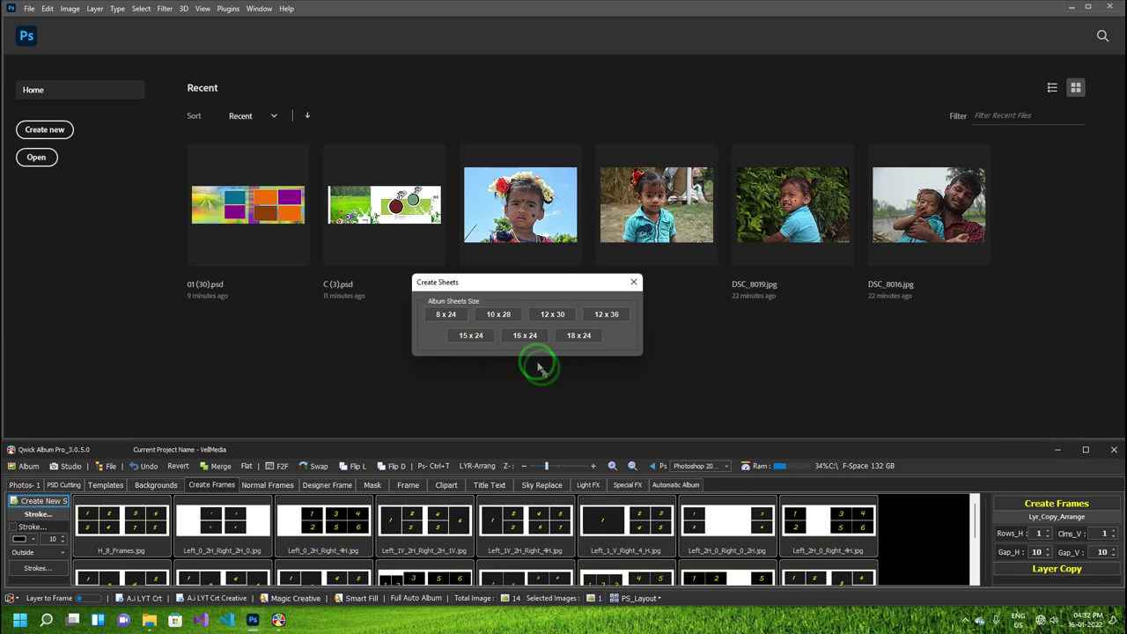
pyautogui.click(597, 317)
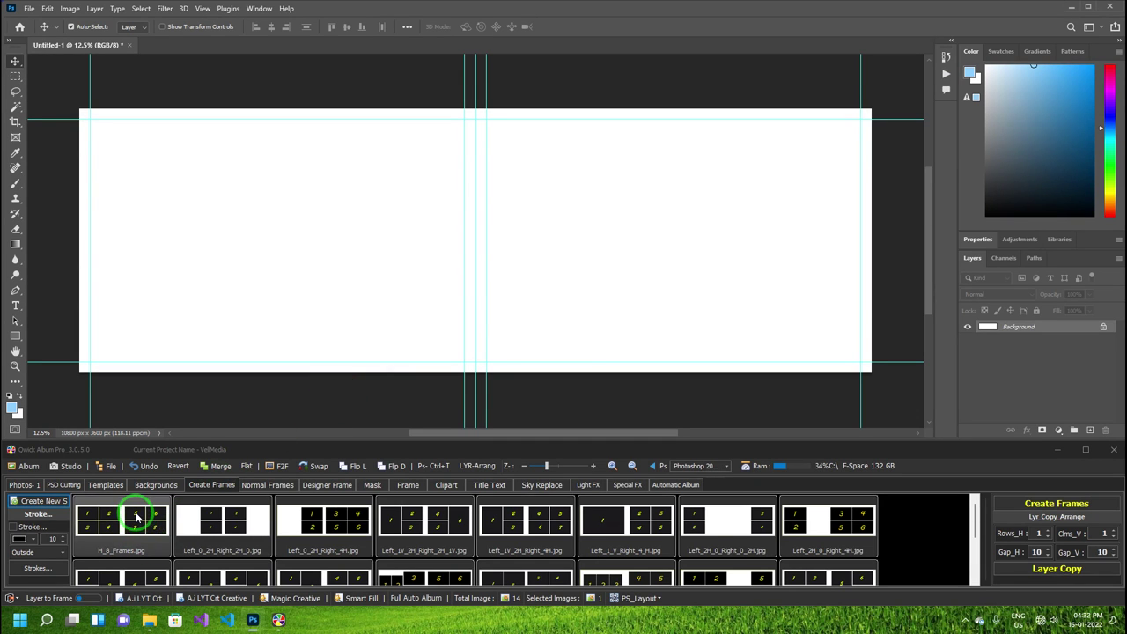
pyautogui.moveTo(974, 517)
pyautogui.mouseDown()
pyautogui.moveTo(975, 553)
pyautogui.moveTo(966, 511)
pyautogui.mouseUp()
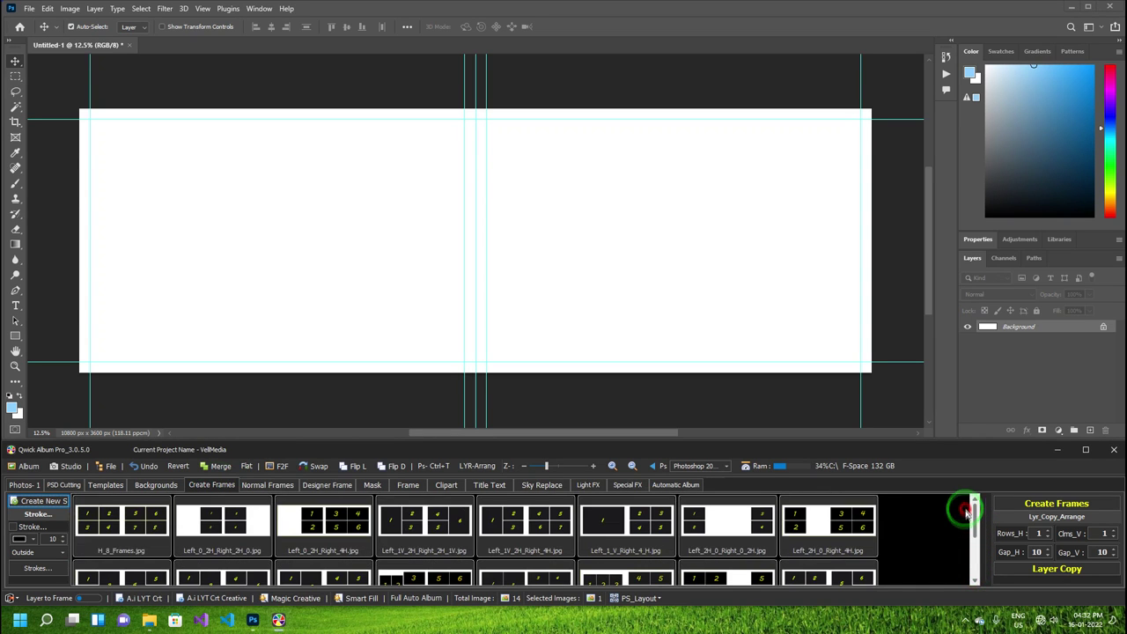
pyautogui.scroll(-3, 168, 529)
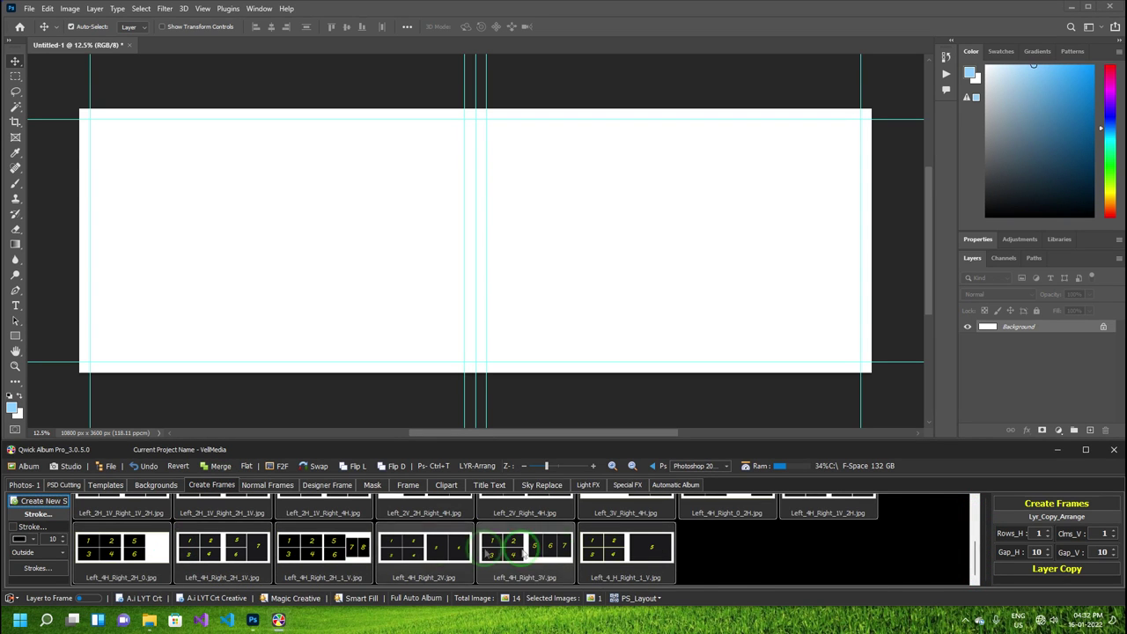
pyautogui.scroll(3, 216, 547)
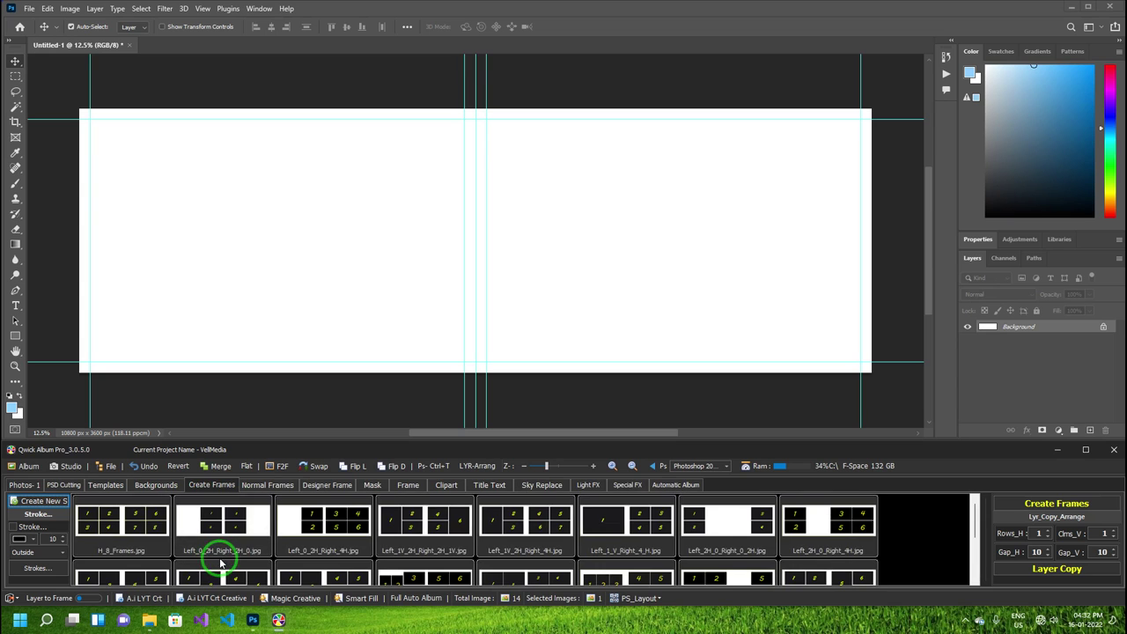
pyautogui.scroll(-3, 814, 547)
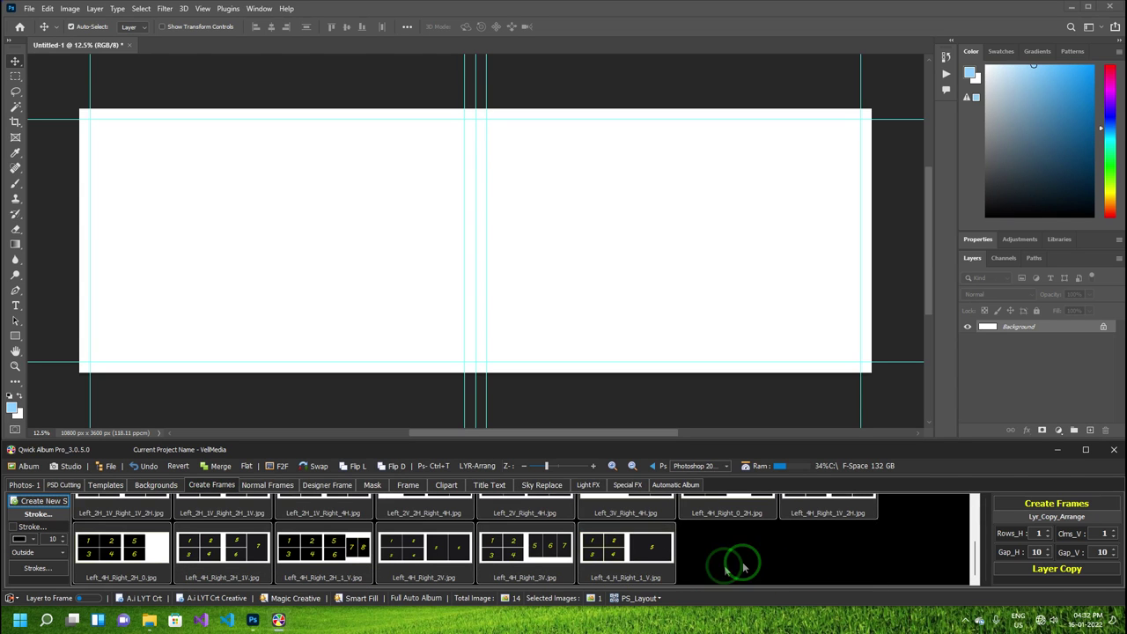
pyautogui.scroll(3, 326, 573)
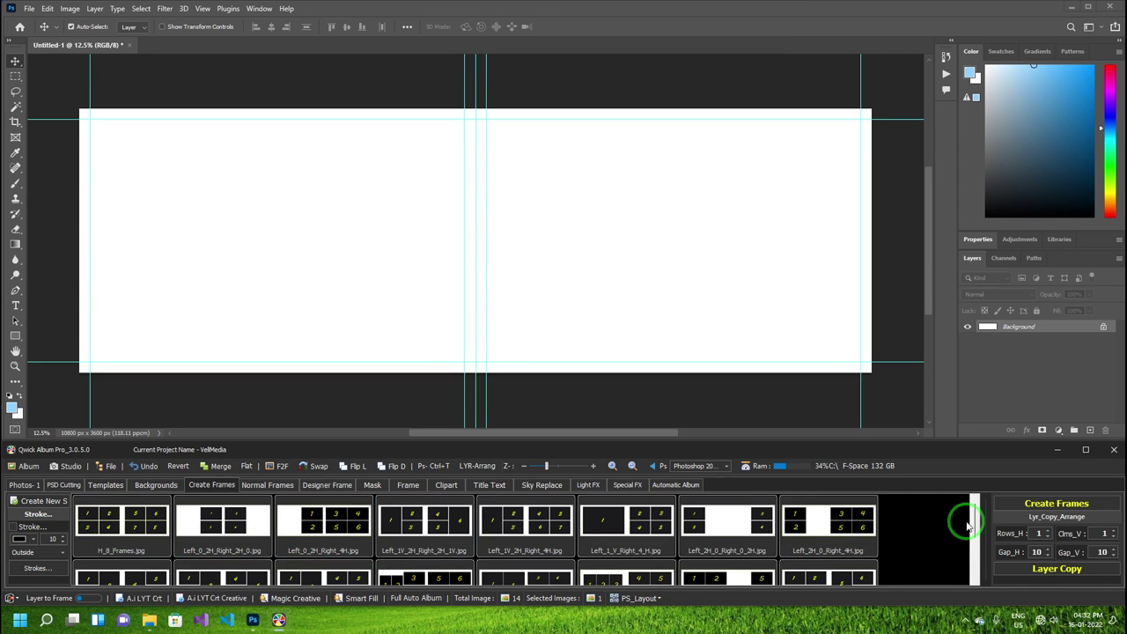
pyautogui.moveTo(975, 526); pyautogui.dragTo(980, 496)
pyautogui.click(399, 527)
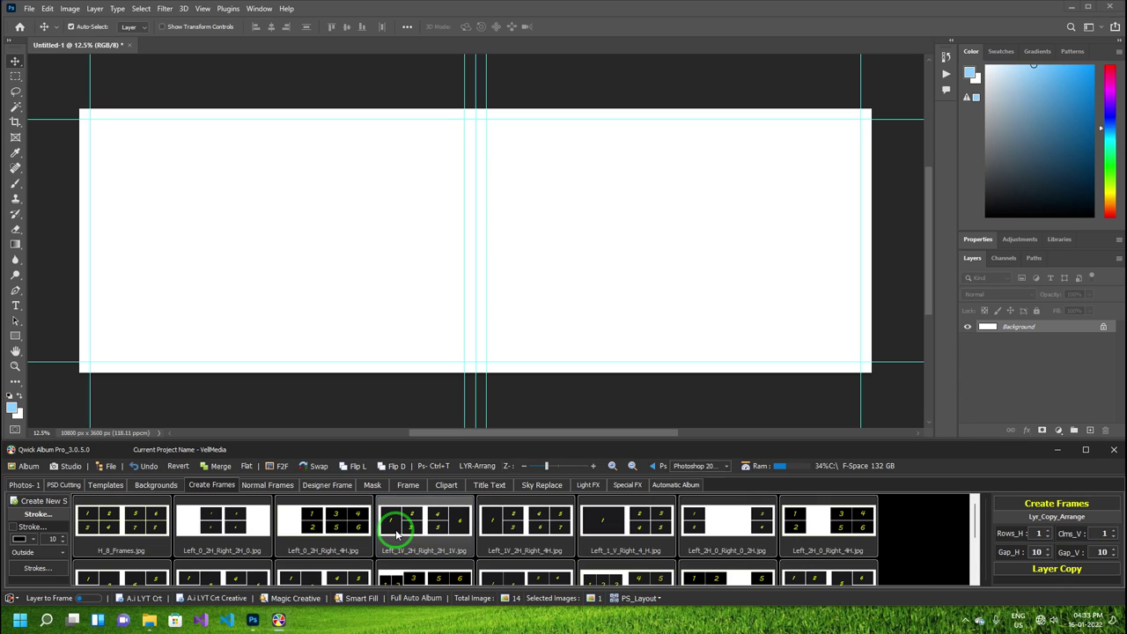
pyautogui.click(173, 520)
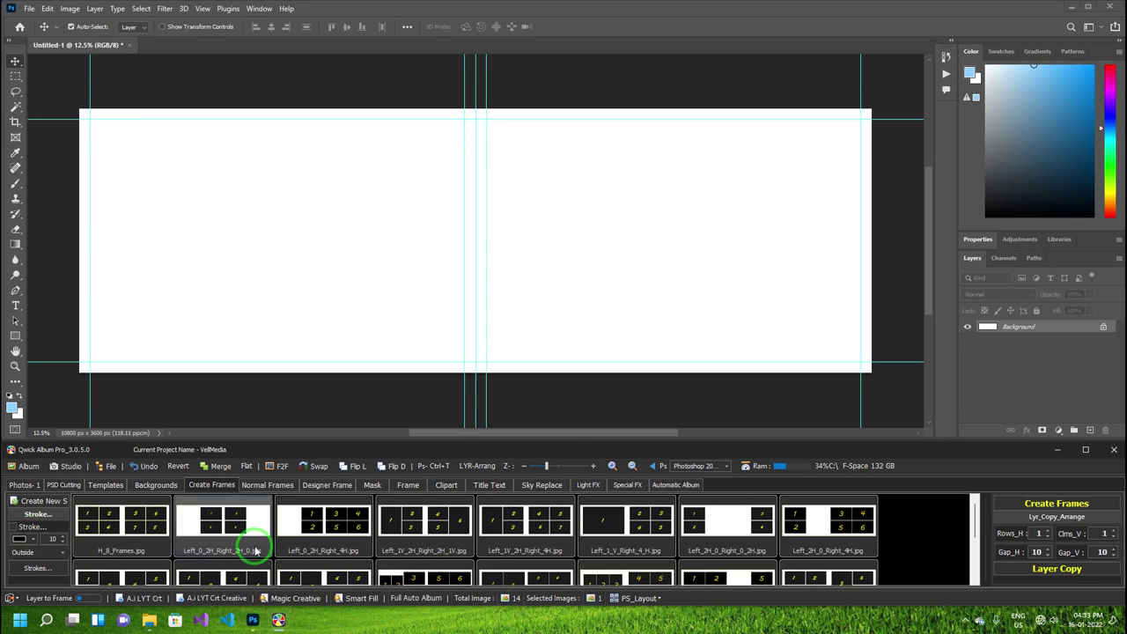
pyautogui.click(132, 526)
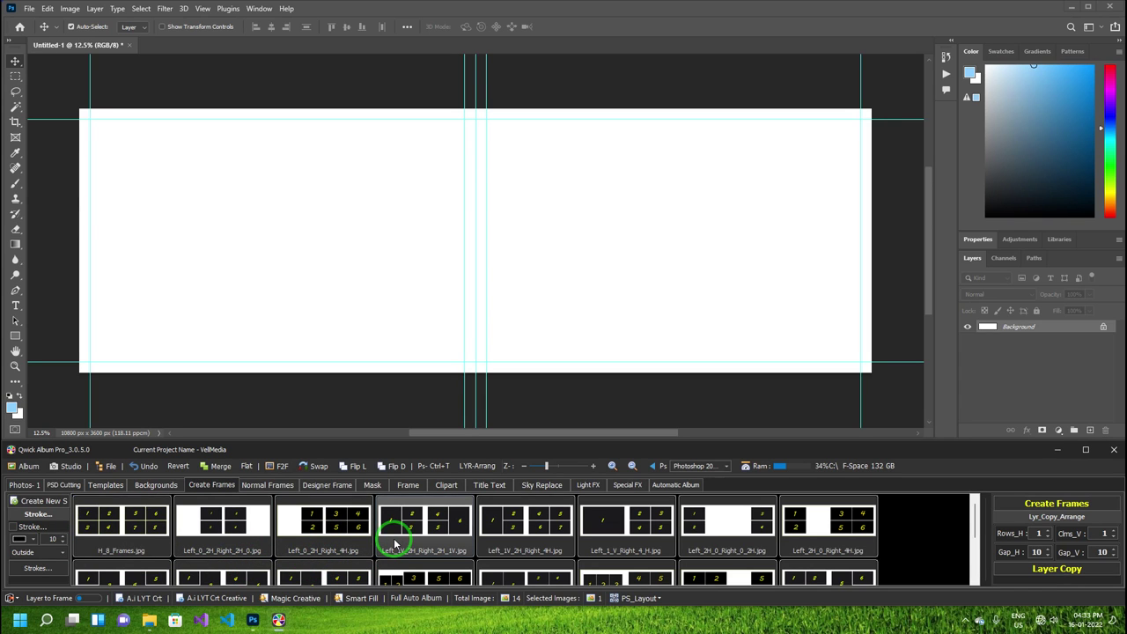
pyautogui.click(113, 526)
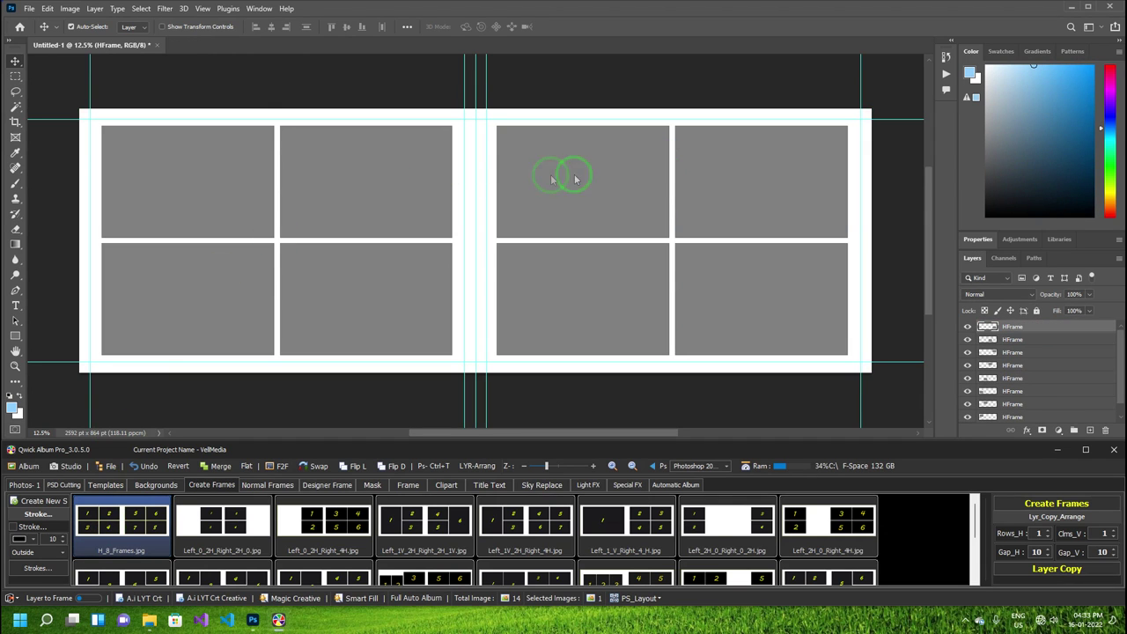
pyautogui.click(159, 44)
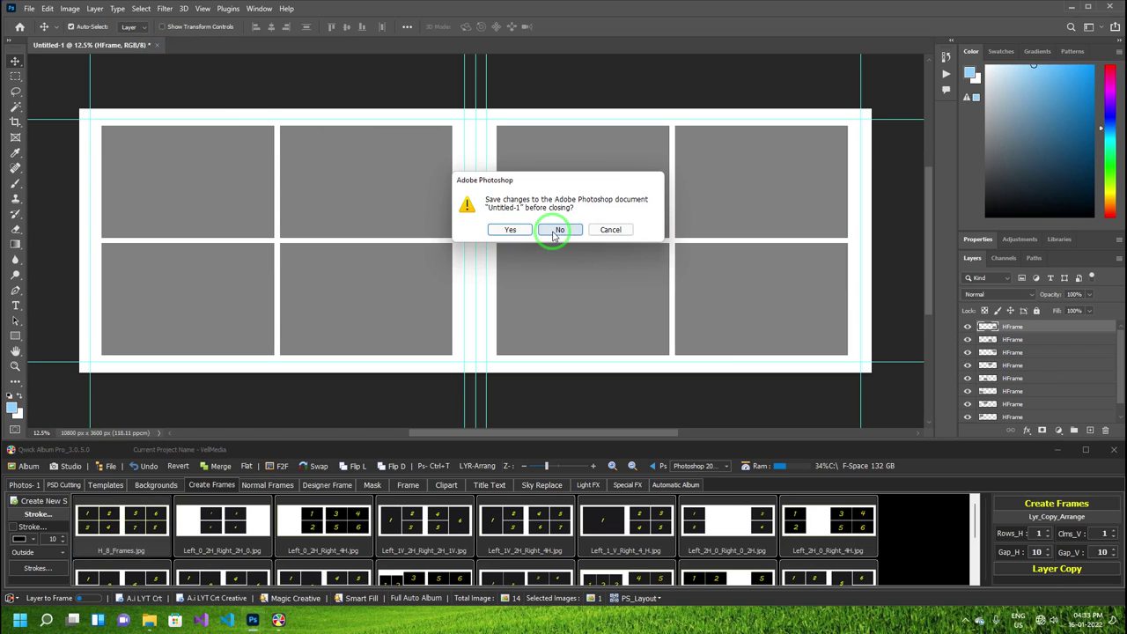
pyautogui.click(611, 229)
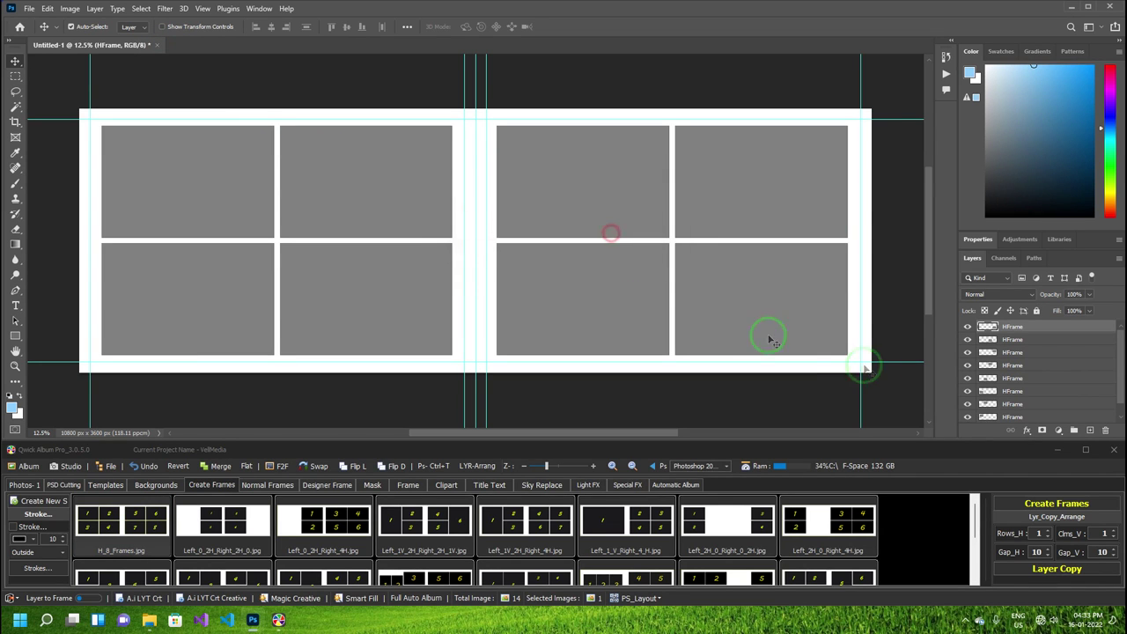
pyautogui.moveTo(845, 368); pyautogui.dragTo(350, 239)
pyautogui.moveTo(532, 289); pyautogui.dragTo(133, 176)
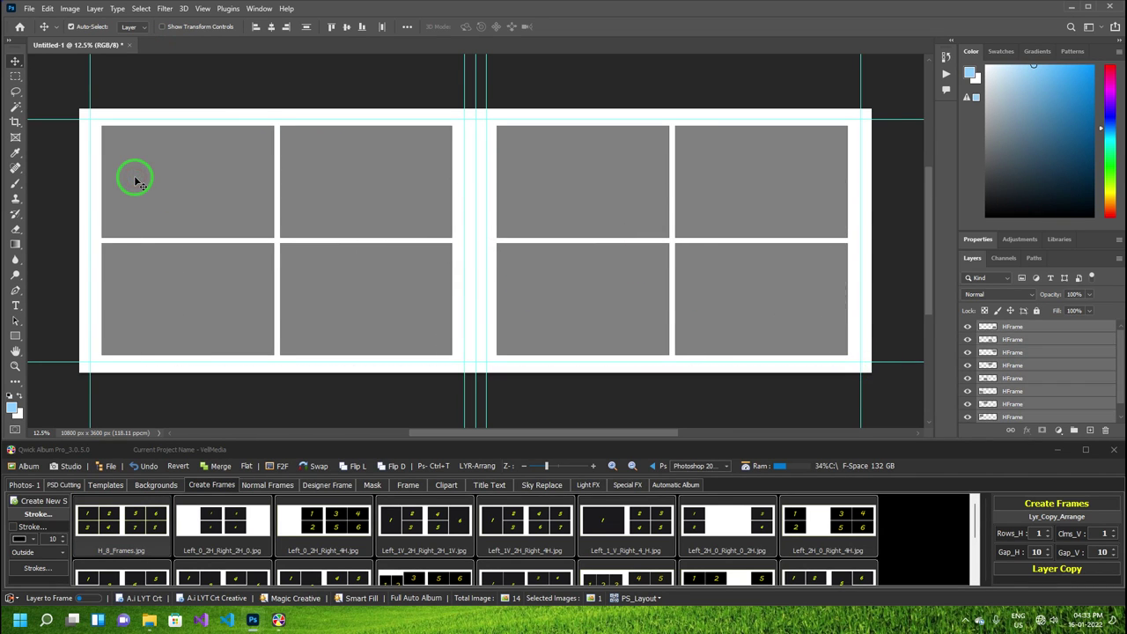
pyautogui.press('Delete')
# - Enable the frame stroke and set its colour to yellow FFEB05
pyautogui.click(31, 526)
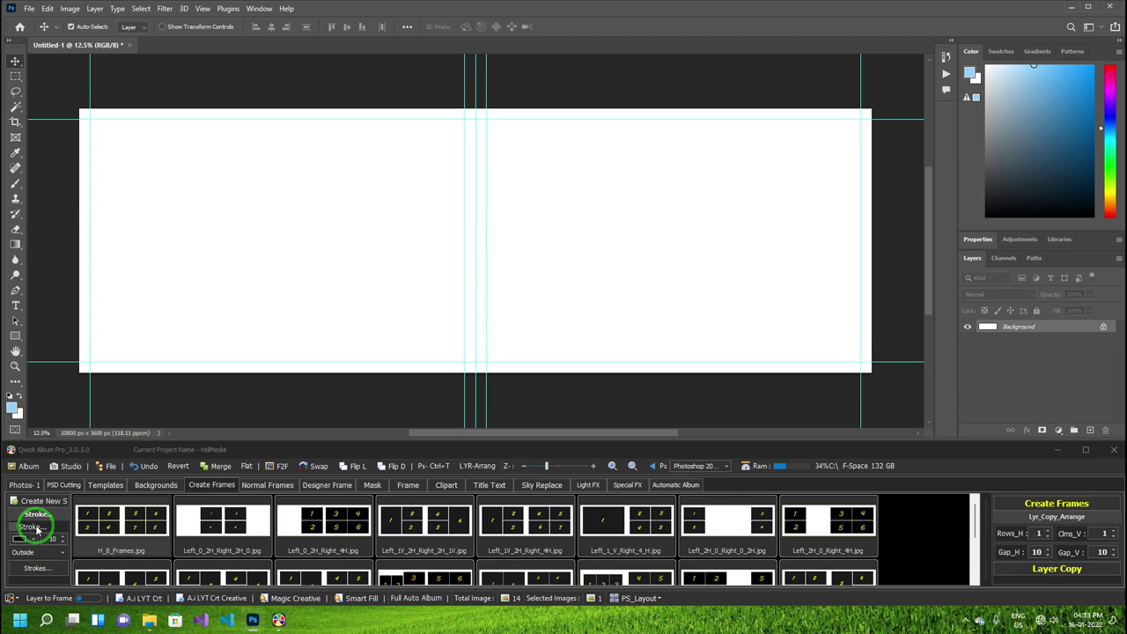
pyautogui.click(34, 539)
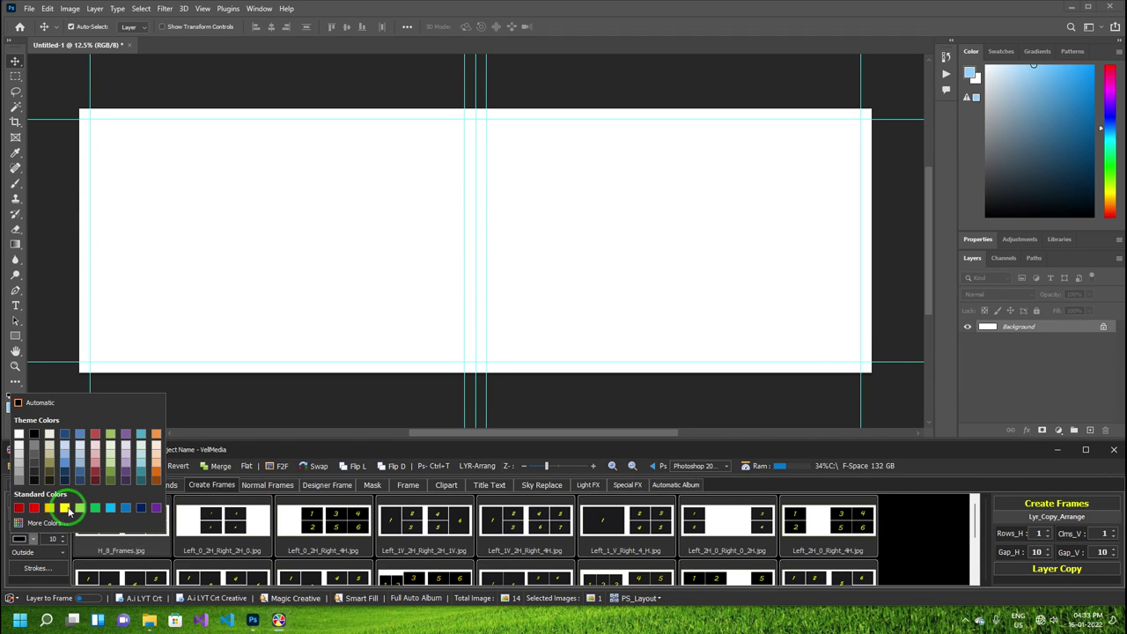
pyautogui.click(44, 526)
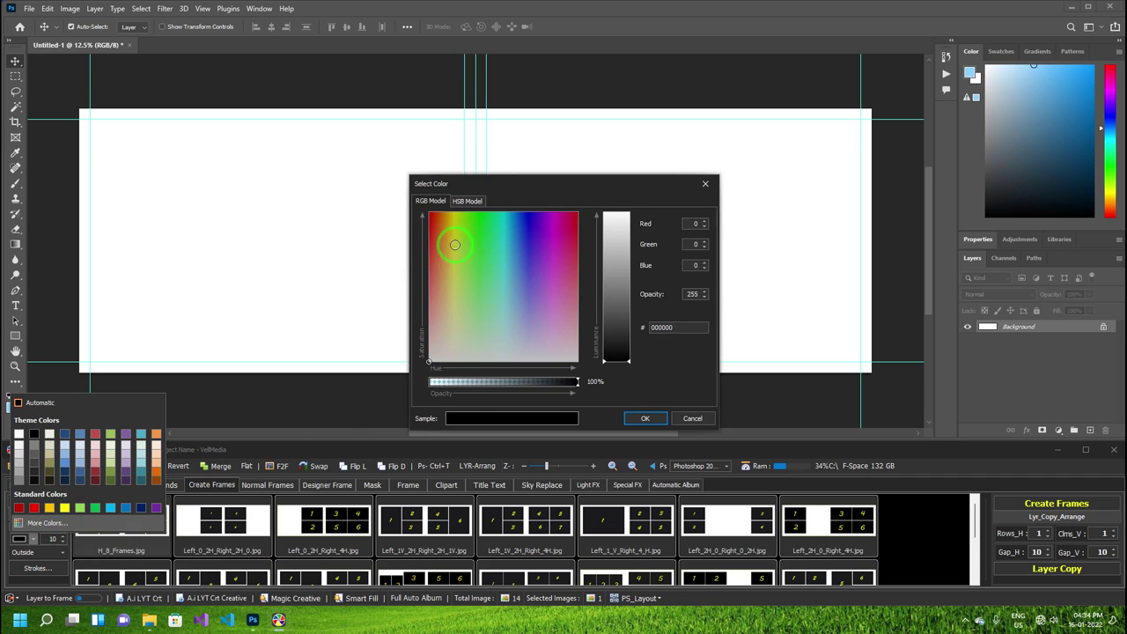
pyautogui.moveTo(459, 247)
pyautogui.mouseDown()
pyautogui.moveTo(423, 209)
pyautogui.moveTo(452, 227)
pyautogui.moveTo(453, 244)
pyautogui.moveTo(571, 232)
pyautogui.moveTo(535, 250)
pyautogui.moveTo(528, 239)
pyautogui.moveTo(553, 239)
pyautogui.moveTo(573, 220)
pyautogui.mouseUp()
pyautogui.moveTo(614, 264); pyautogui.dragTo(620, 289)
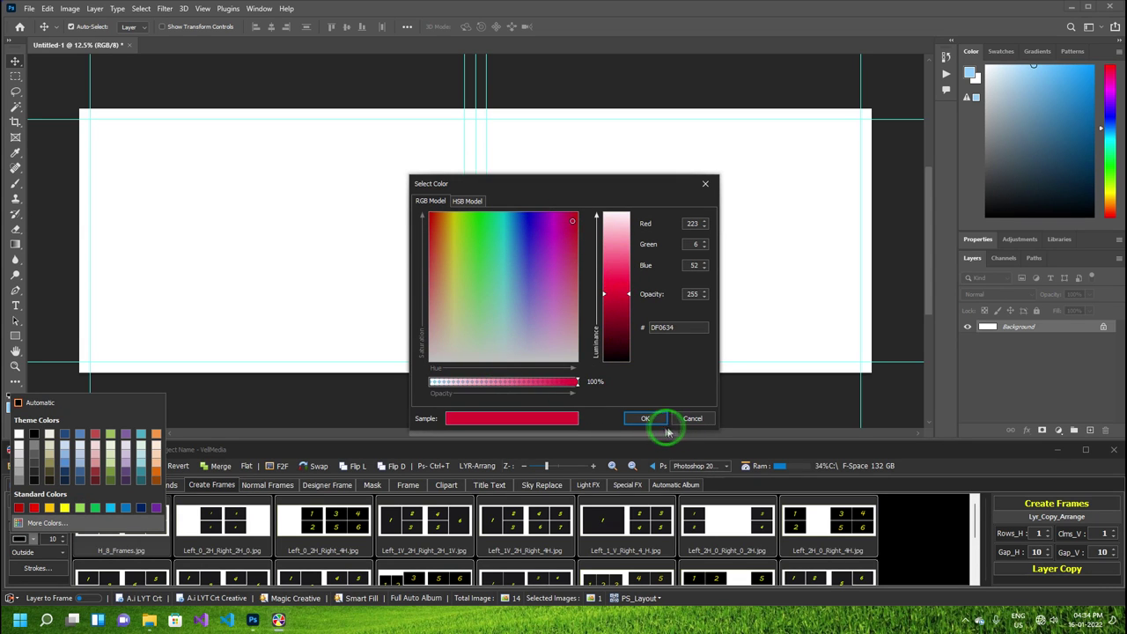
pyautogui.moveTo(447, 237)
pyautogui.mouseDown()
pyautogui.moveTo(482, 214)
pyautogui.moveTo(452, 214)
pyautogui.mouseUp()
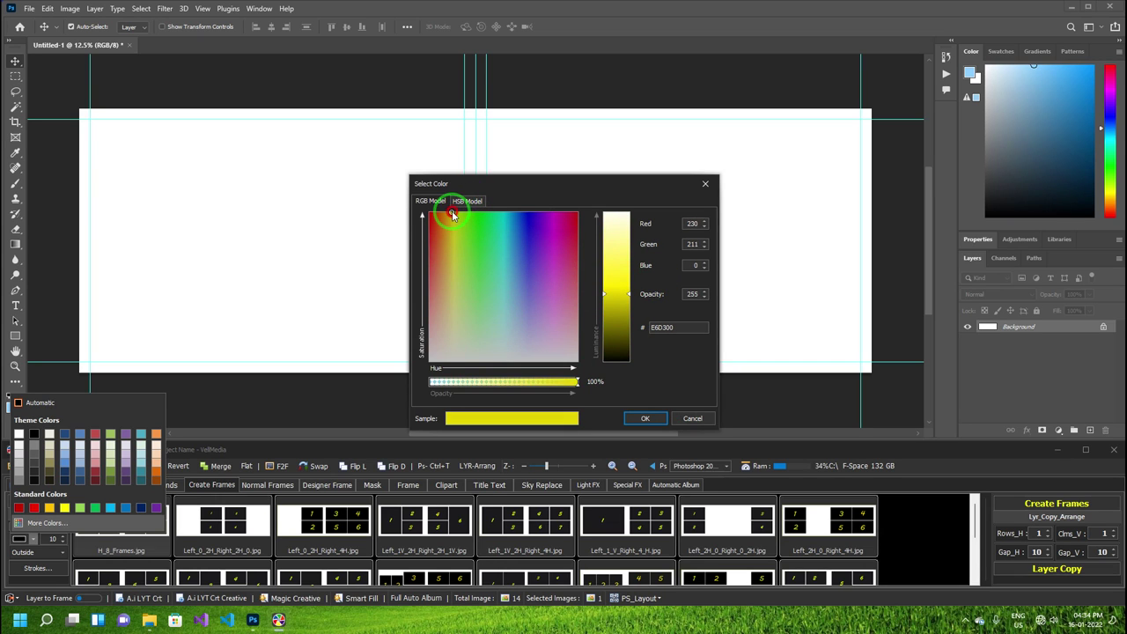
pyautogui.click(622, 282)
pyautogui.click(647, 425)
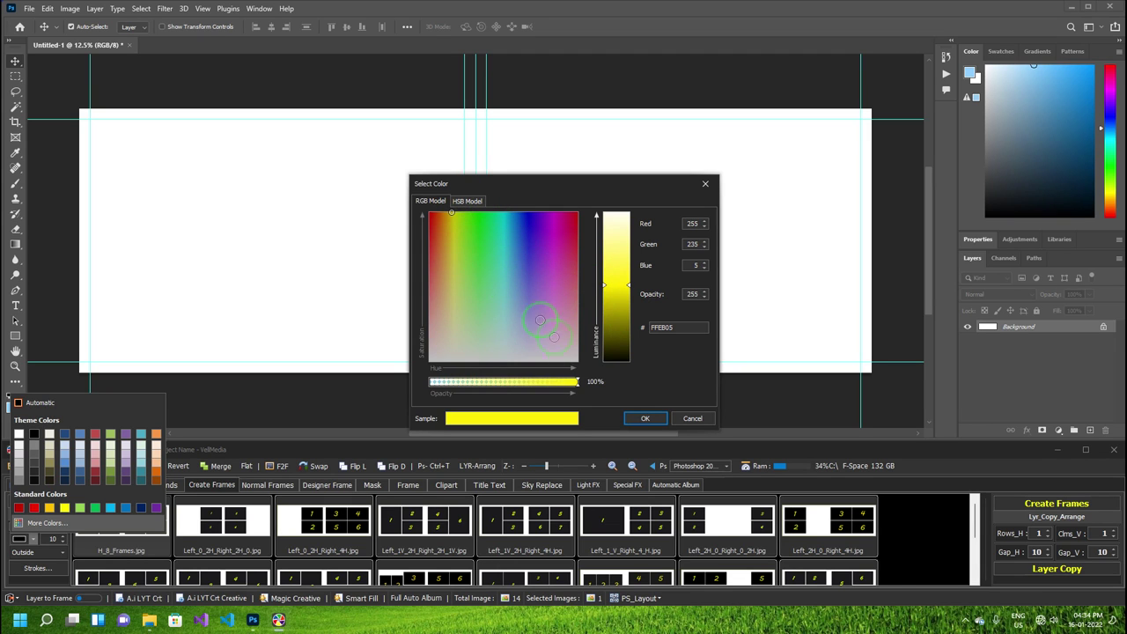
pyautogui.click(646, 419)
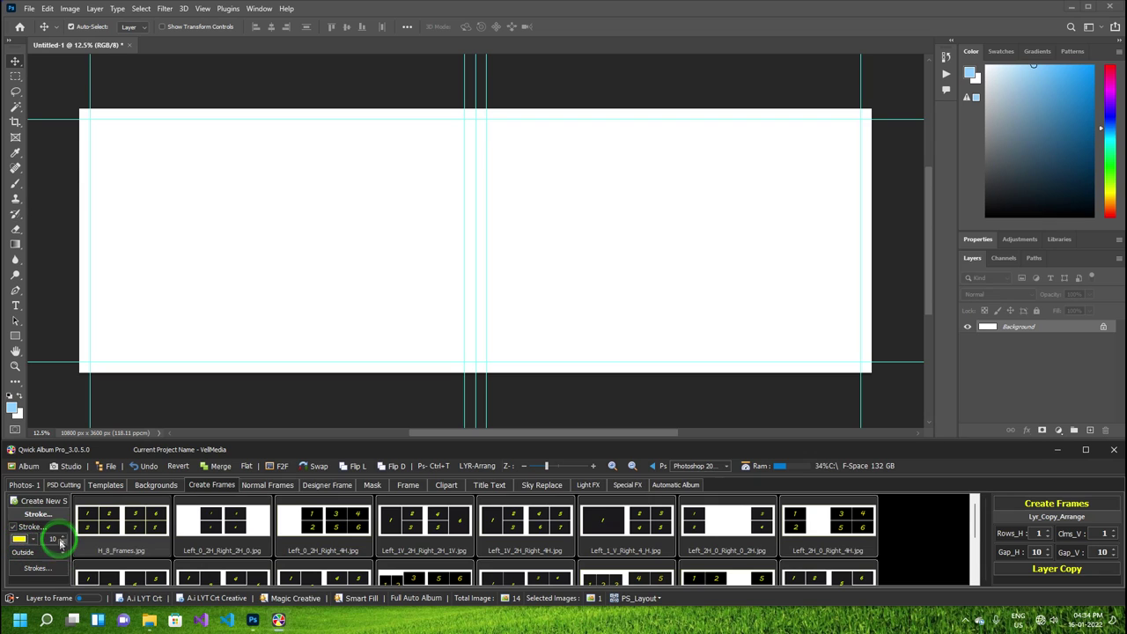
# - Set the stroke size to 15 drawn outside, and apply the H_8_Frames layout
pyautogui.click(64, 536)
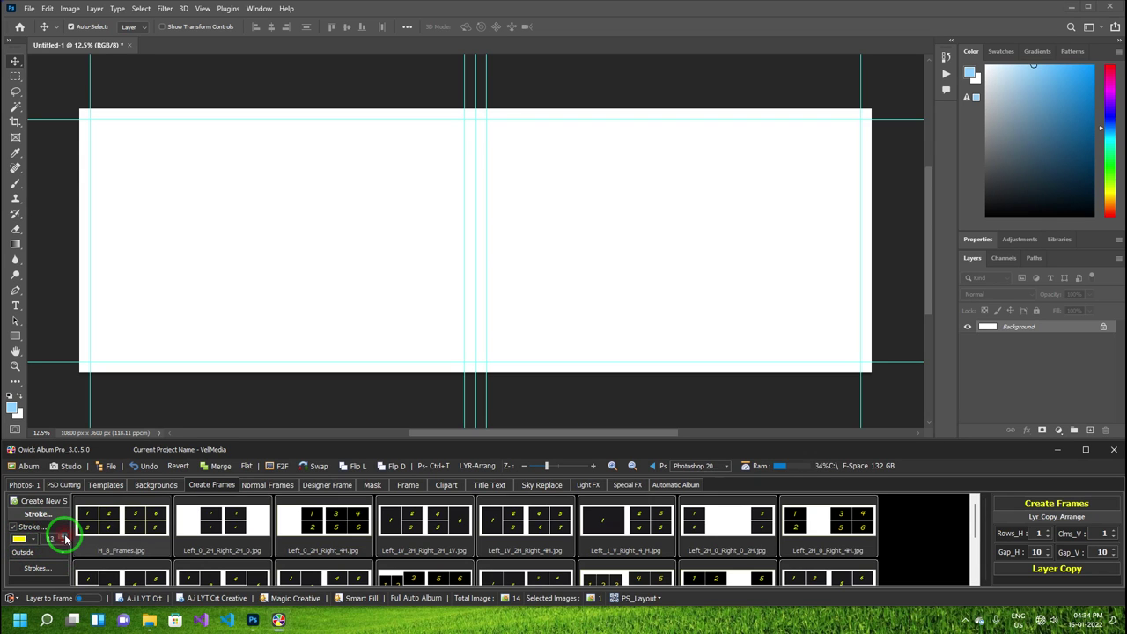
pyautogui.click(63, 536)
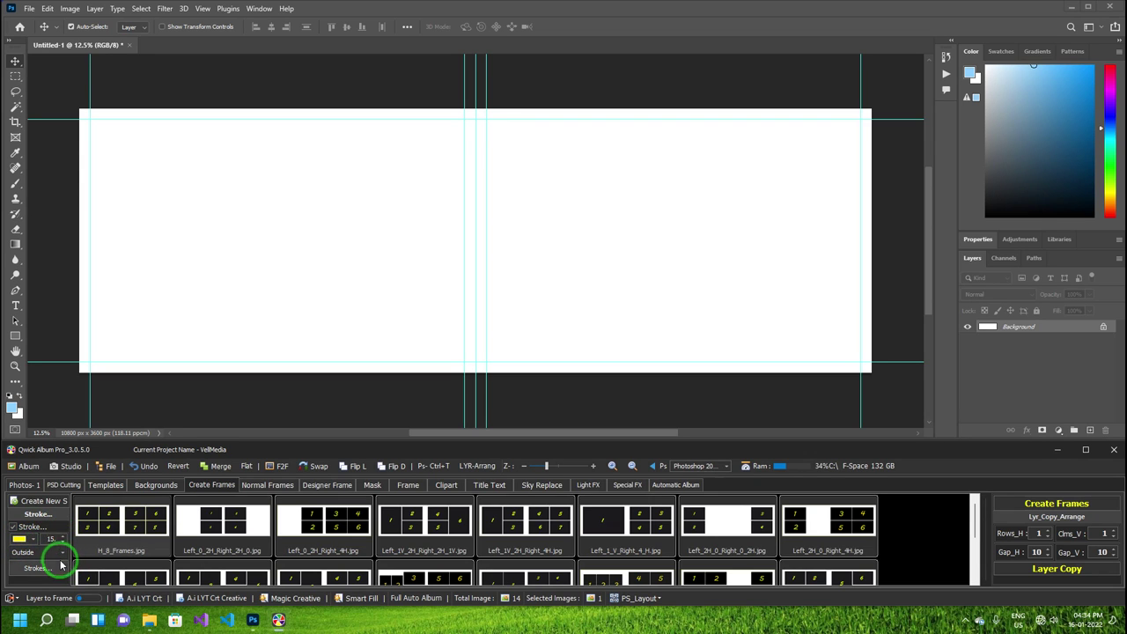
pyautogui.click(62, 552)
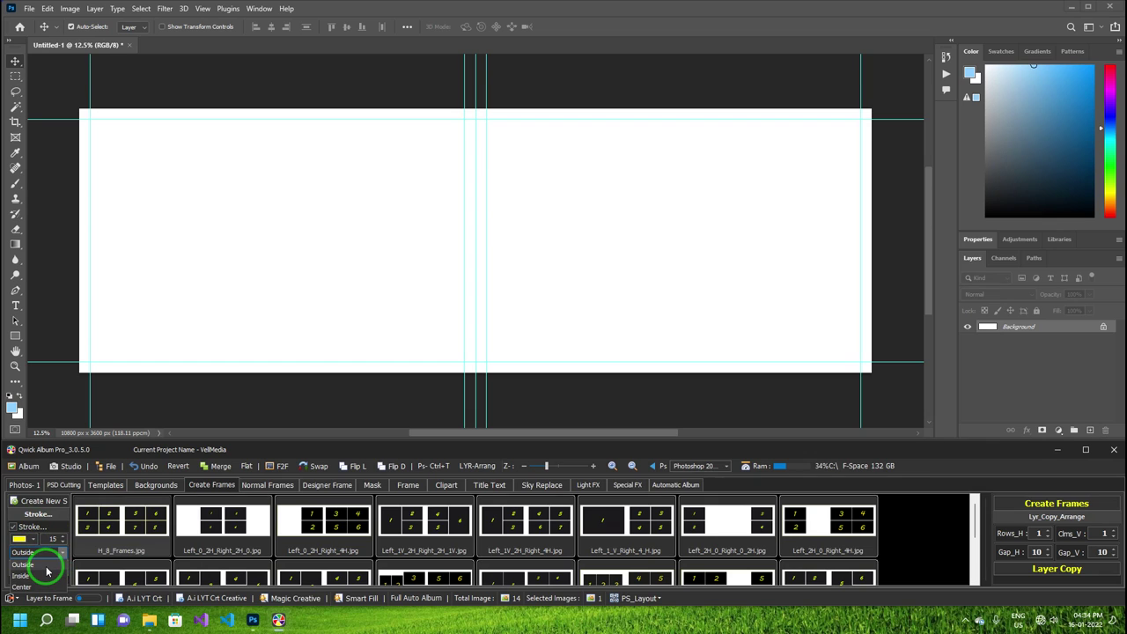
pyautogui.click(26, 564)
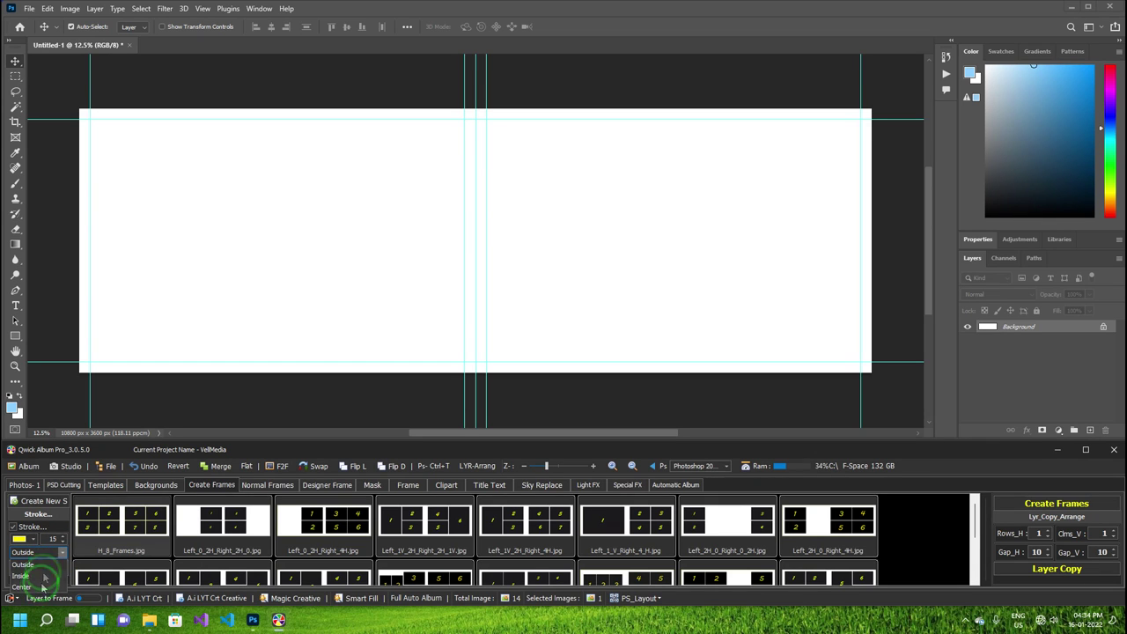
pyautogui.click(41, 570)
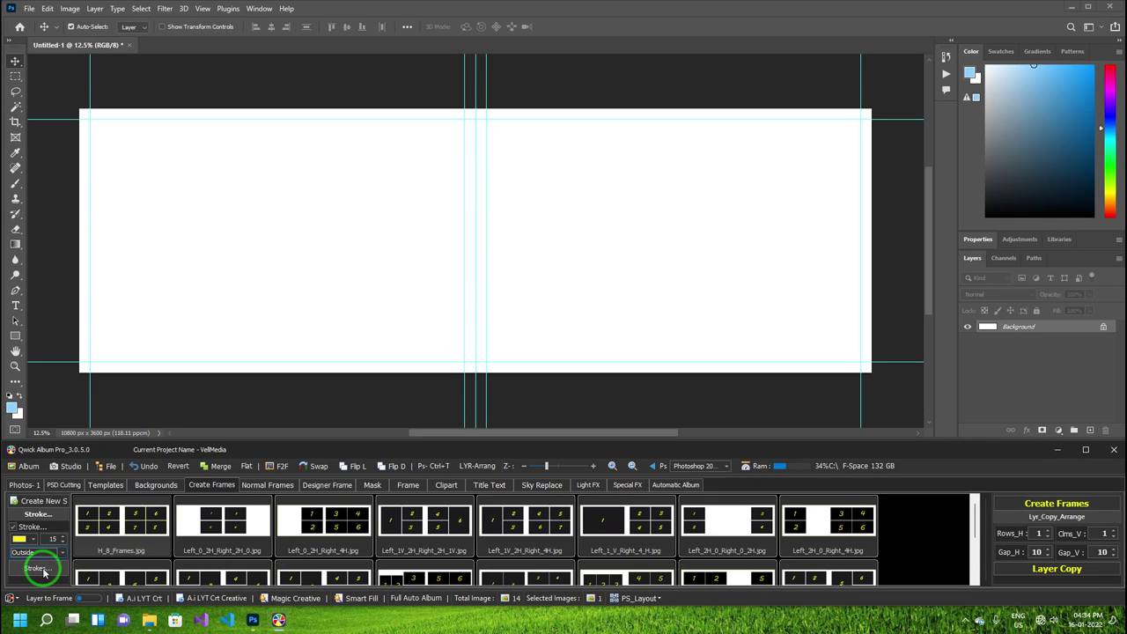
pyautogui.click(137, 519)
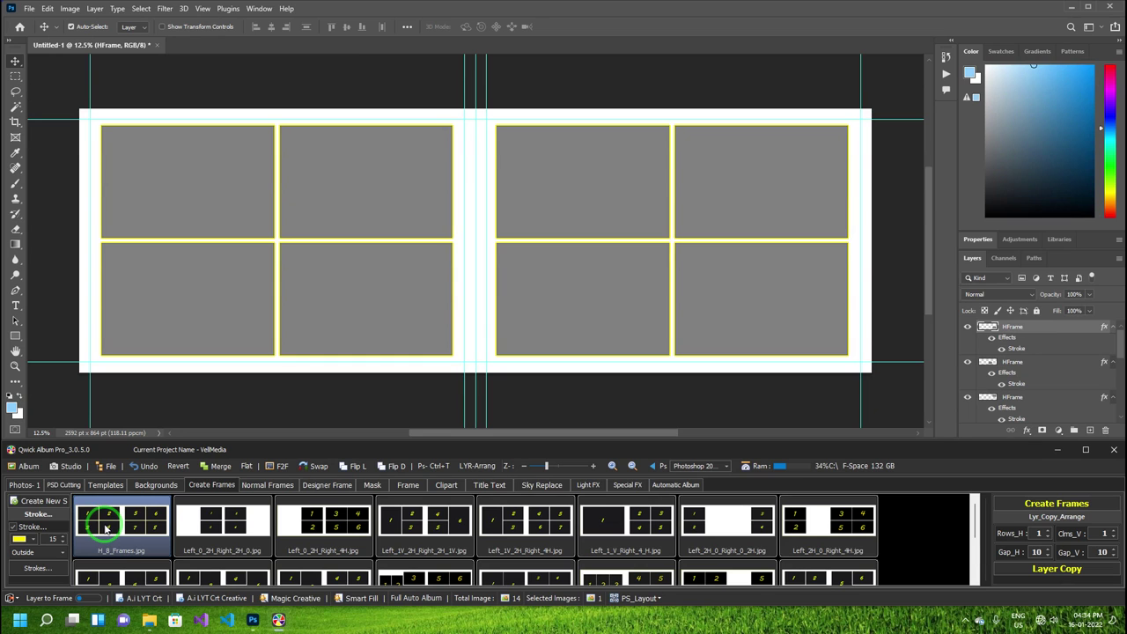
# - Zoom in to inspect the eight yellow-outlined frames, then close the document without saving
pyautogui.click(423, 342)
pyautogui.press('z')
pyautogui.moveTo(434, 353)
pyautogui.mouseDown()
pyautogui.moveTo(469, 374)
pyautogui.moveTo(450, 368)
pyautogui.mouseUp()
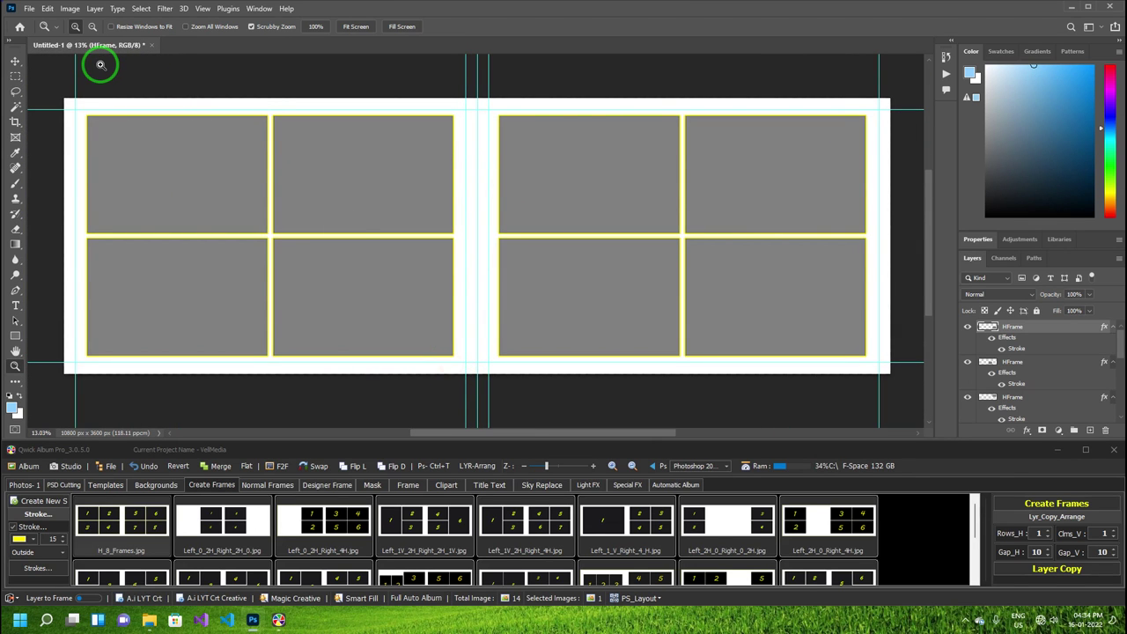
pyautogui.click(15, 60)
pyautogui.click(152, 45)
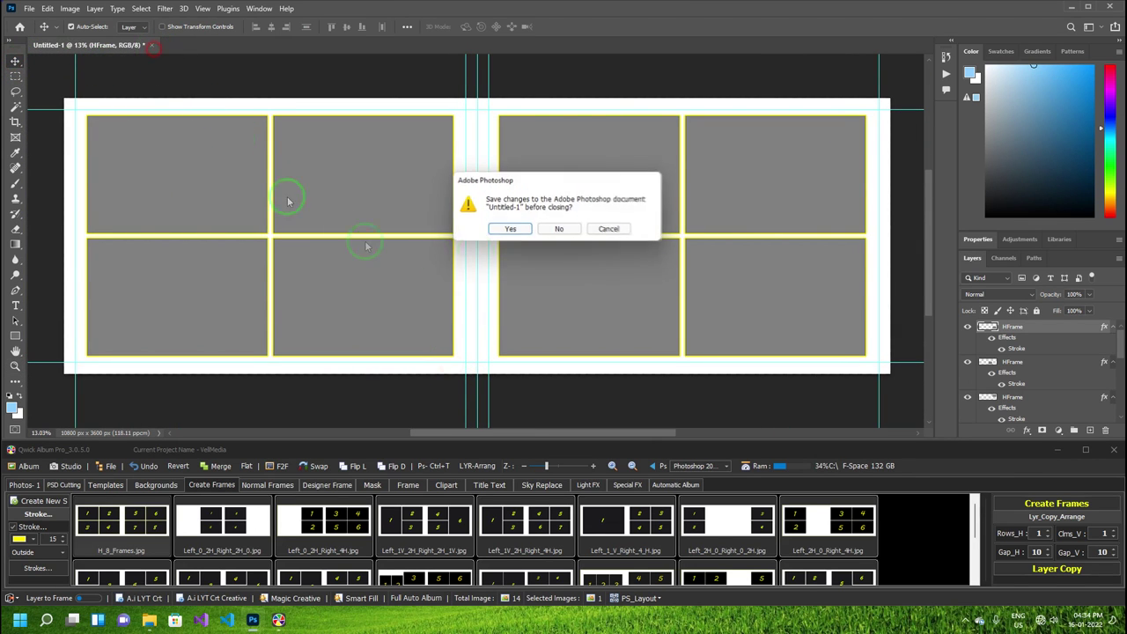
pyautogui.click(558, 229)
# - Create a 12 x 36 sheet with the yellow-outlined Left_1V_2H_Right_2H_1V frame layout
pyautogui.click(44, 500)
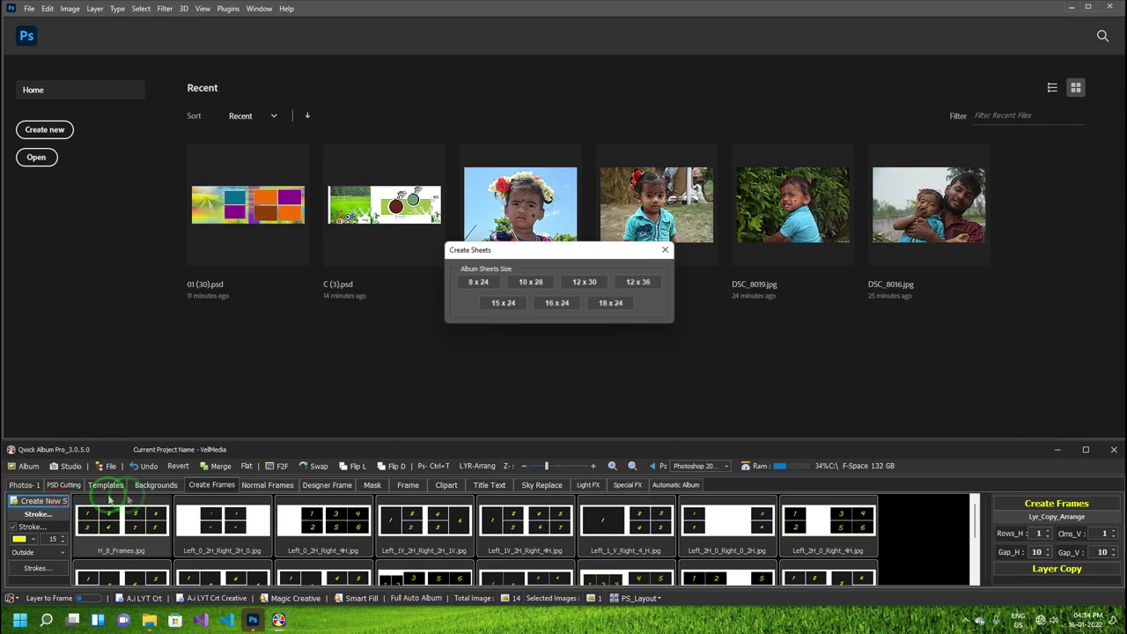
pyautogui.click(645, 282)
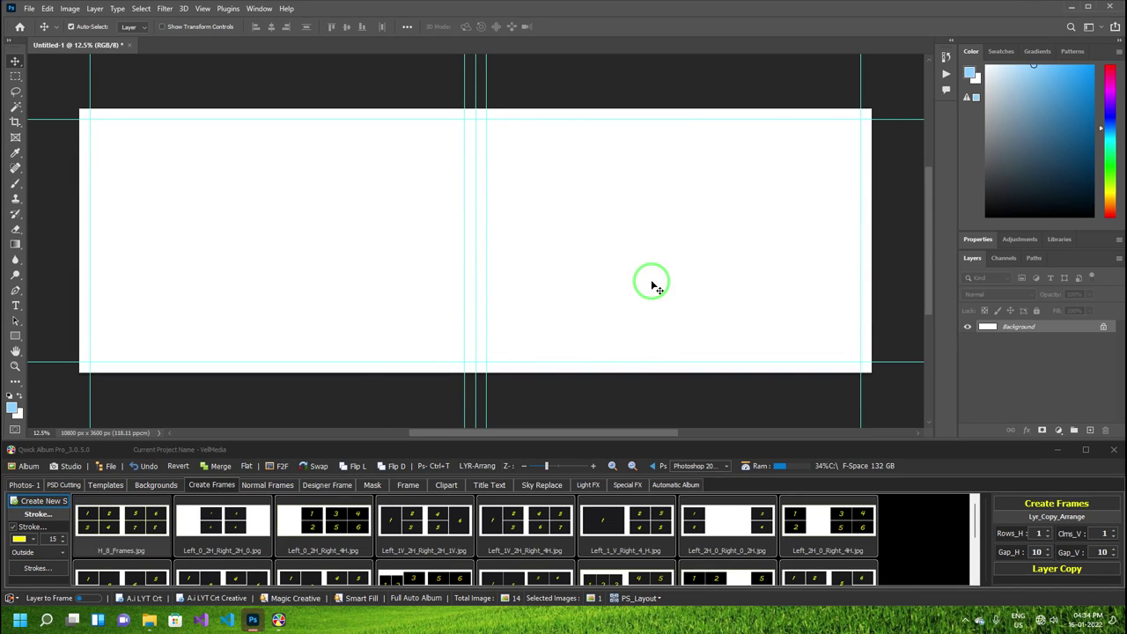
pyautogui.click(417, 511)
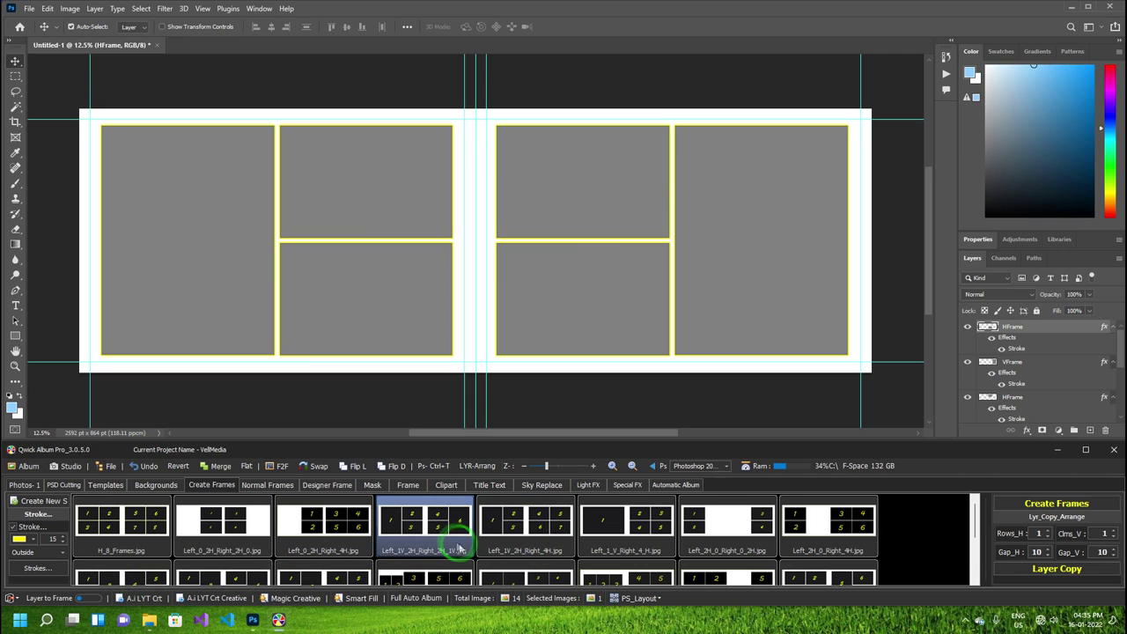
# - Create another 12 x 36 sheet with orange strokes and the Left_2H_0_Right_4H layout
pyautogui.click(39, 500)
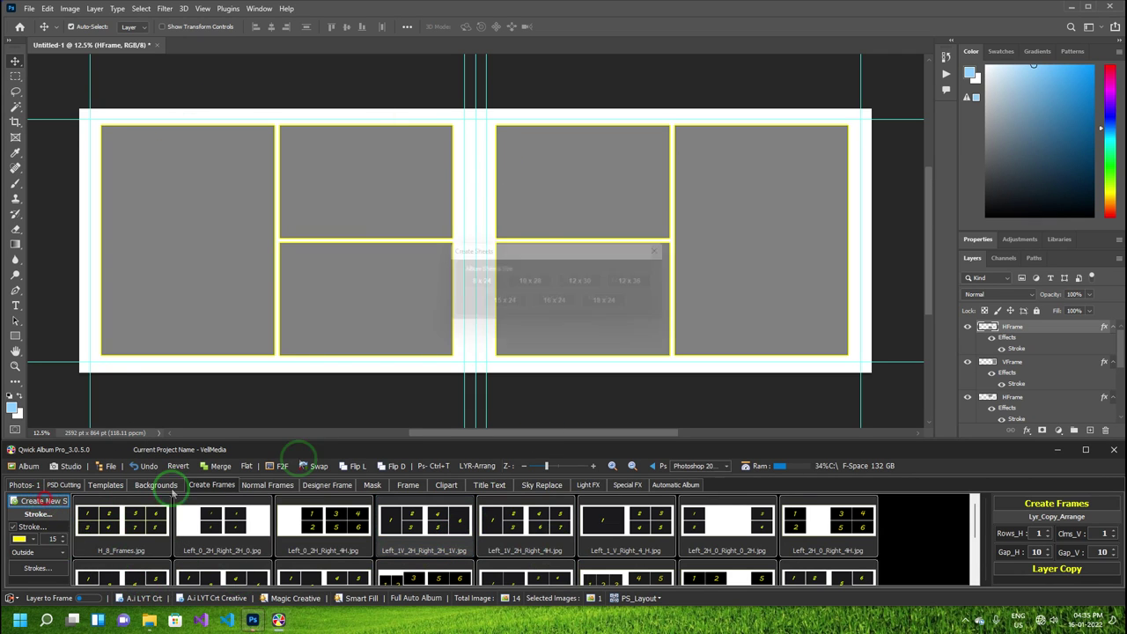
pyautogui.click(640, 282)
pyautogui.click(25, 538)
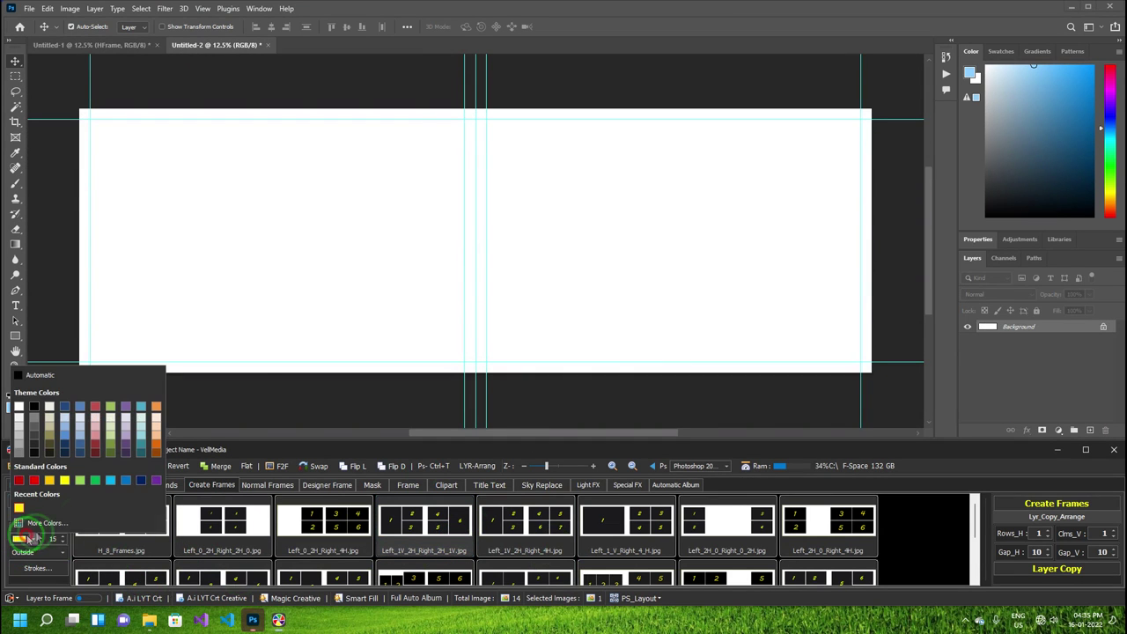
pyautogui.click(154, 432)
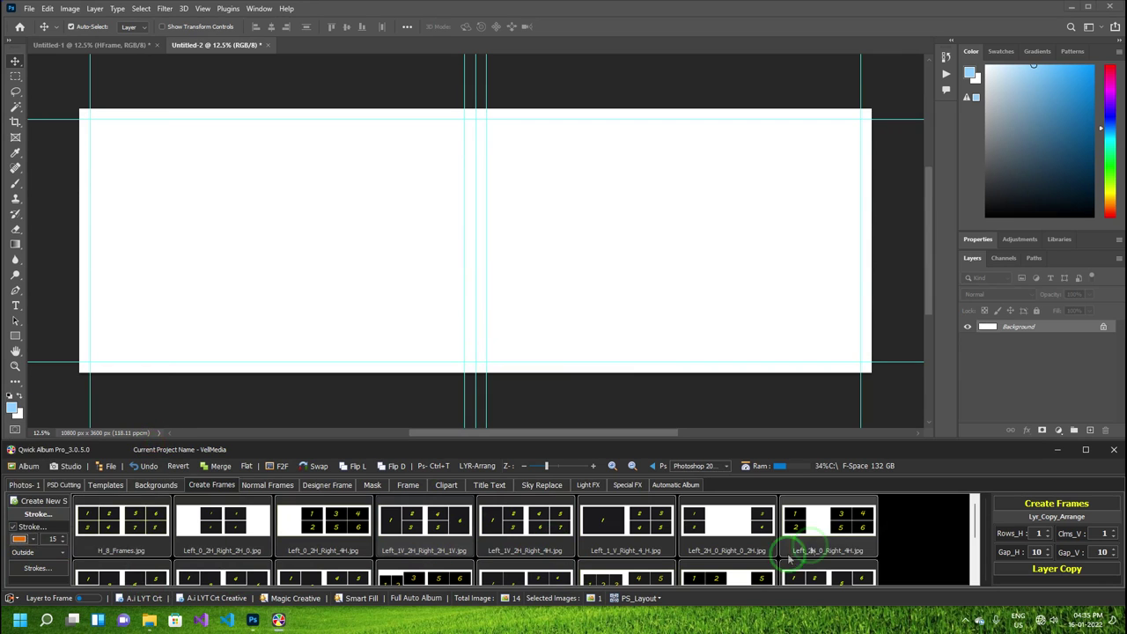
pyautogui.click(832, 525)
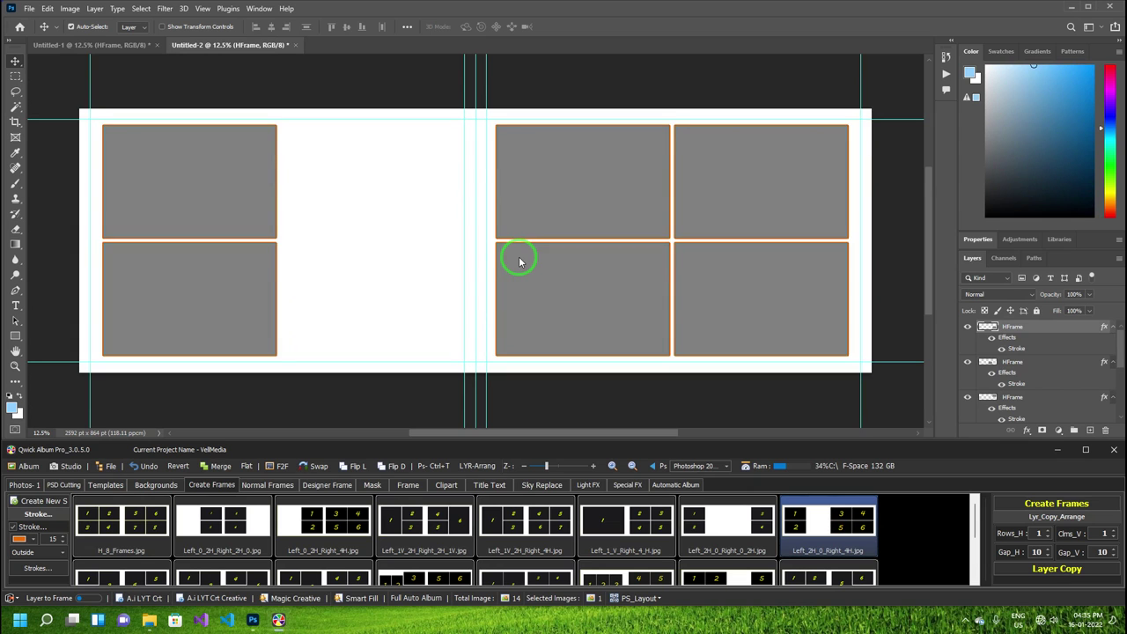
# - Zoom in to check the orange frame edges, then close Untitled-2 without saving
pyautogui.press('z')
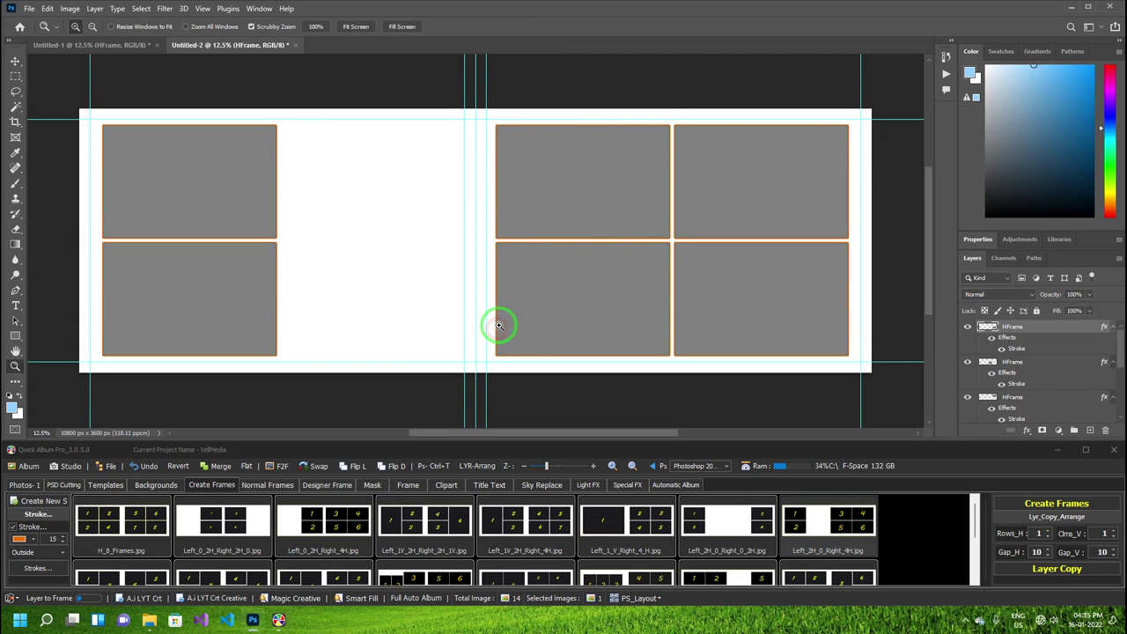
pyautogui.moveTo(498, 333); pyautogui.dragTo(614, 519)
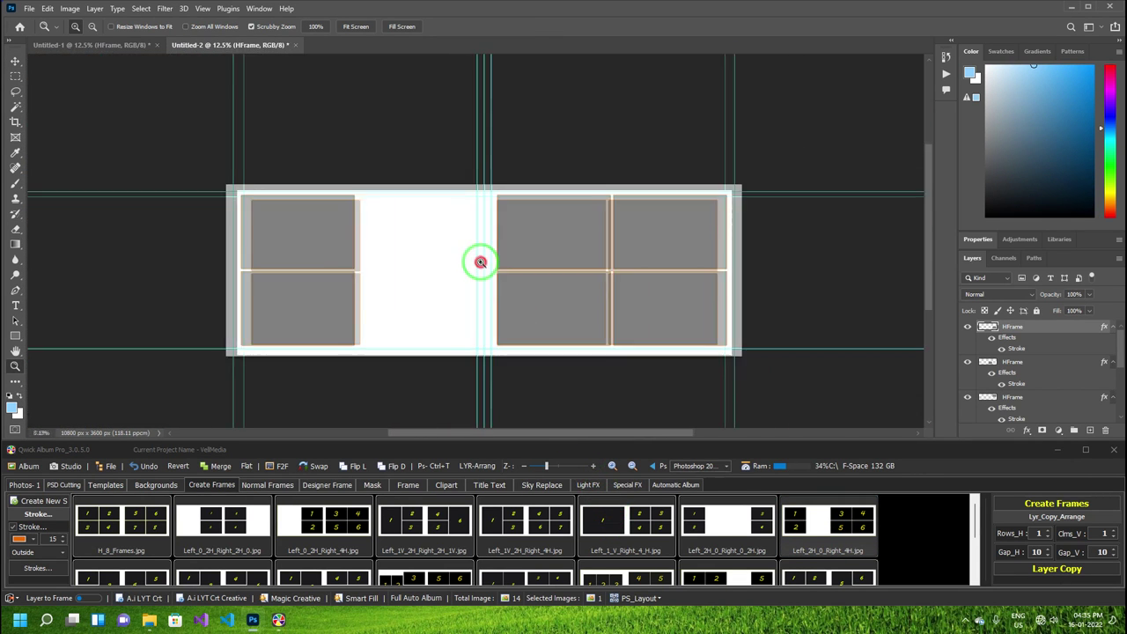
pyautogui.moveTo(478, 259); pyautogui.dragTo(502, 283)
pyautogui.press('v')
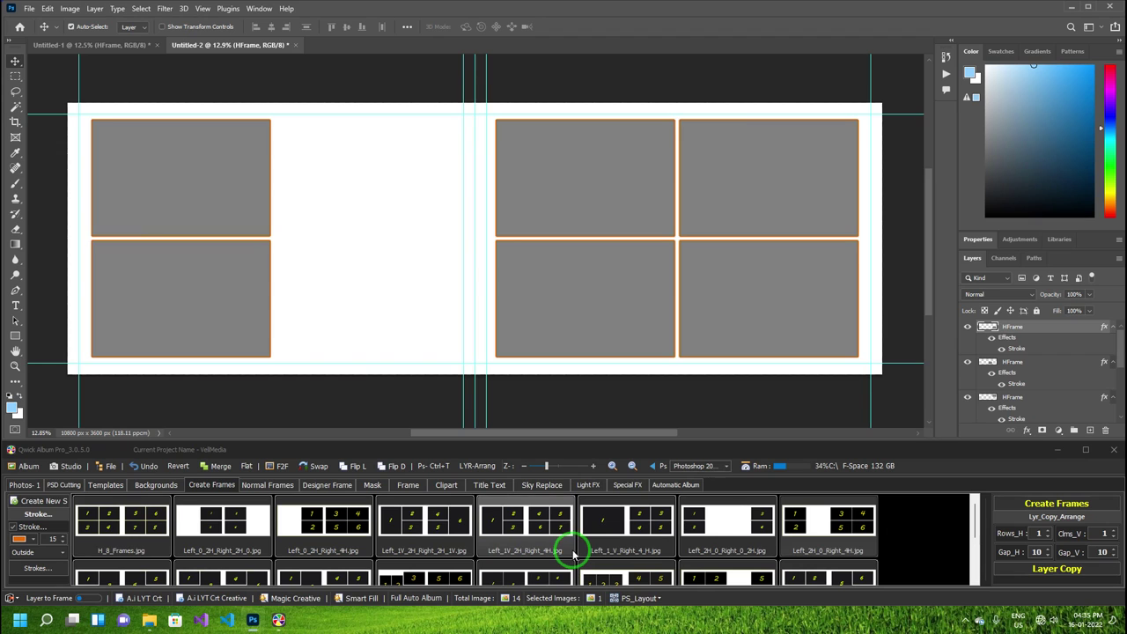
pyautogui.click(299, 107)
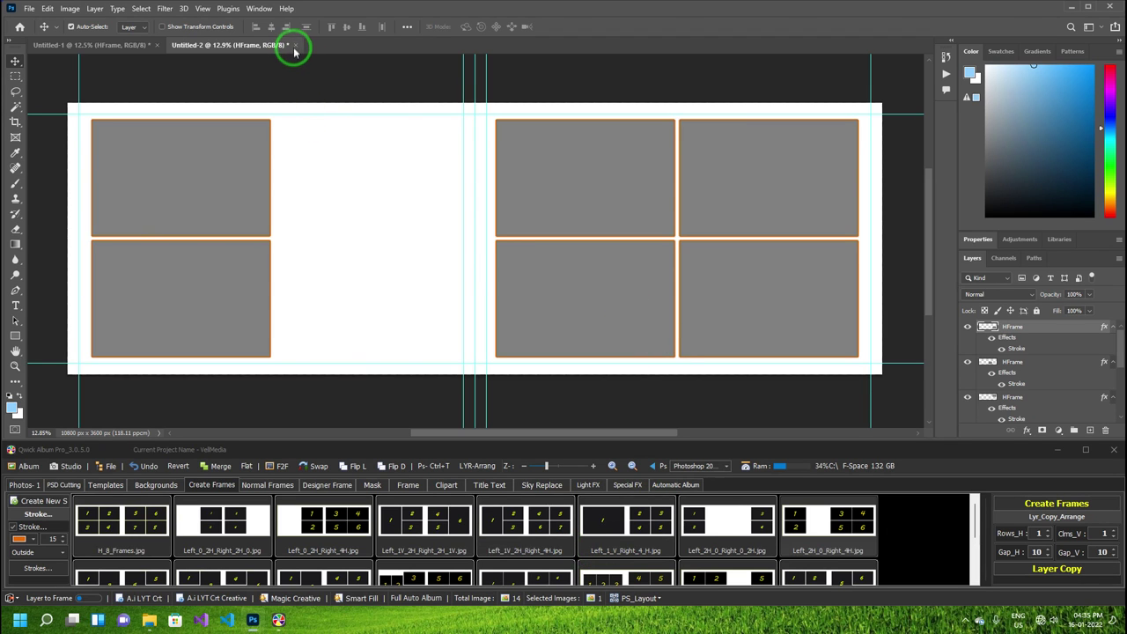
pyautogui.click(294, 45)
pyautogui.click(557, 230)
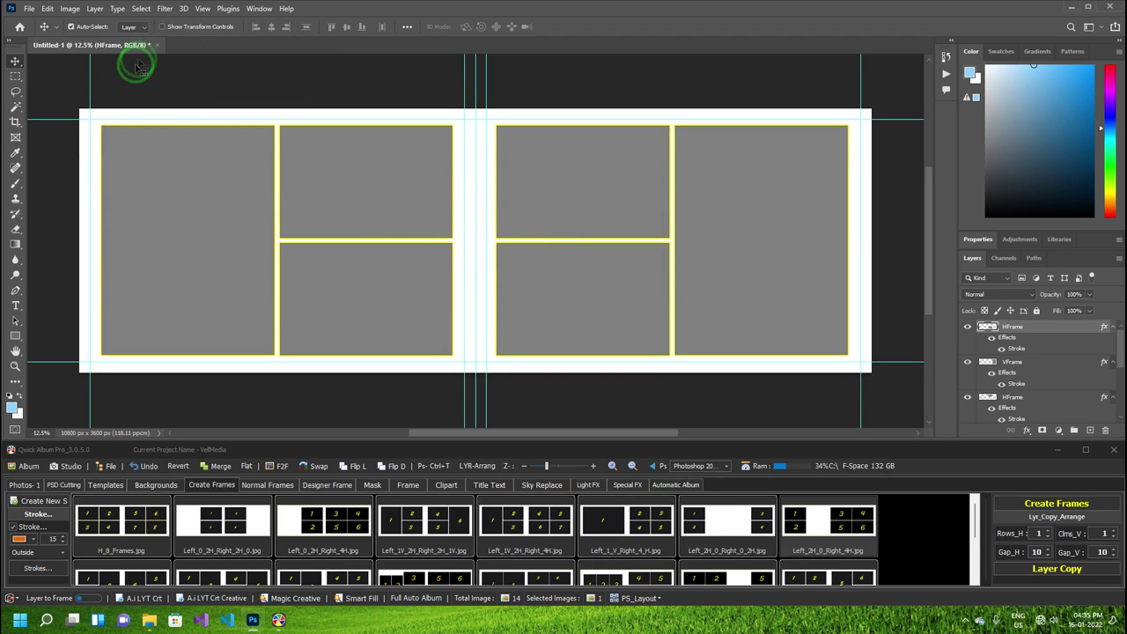